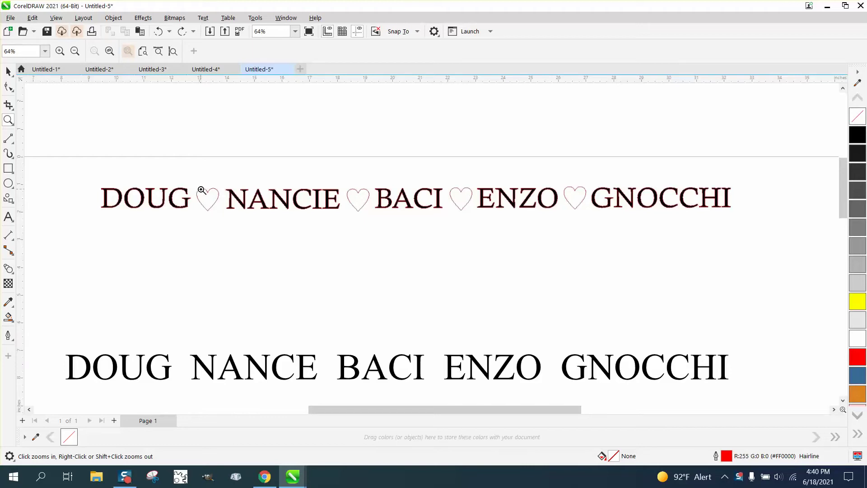
- Move the plain name line up toward the top of the page
click(9, 71)
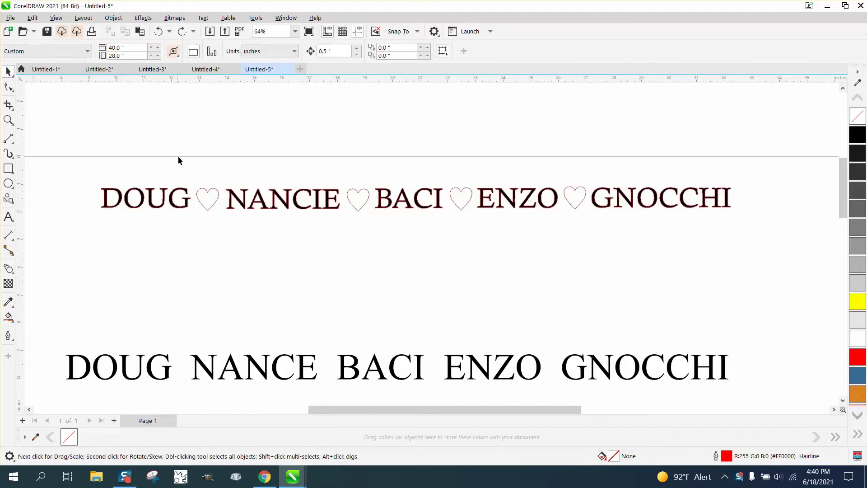
click(214, 191)
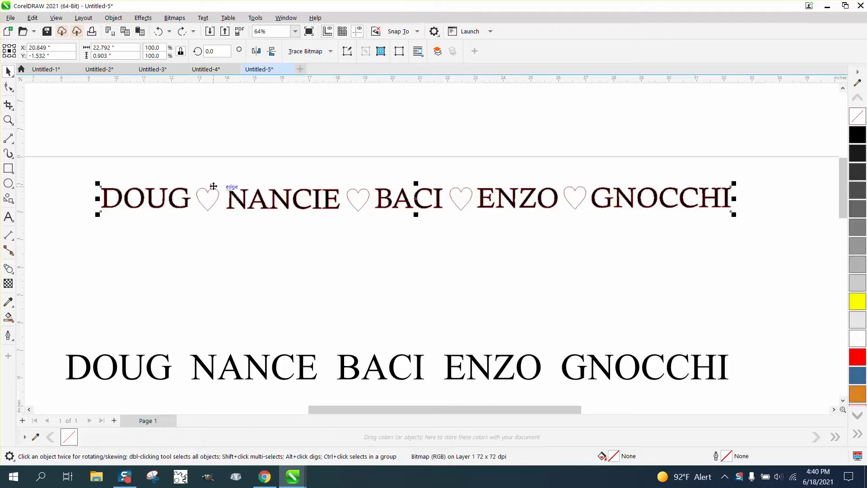
scroll(213, 183, down, 4)
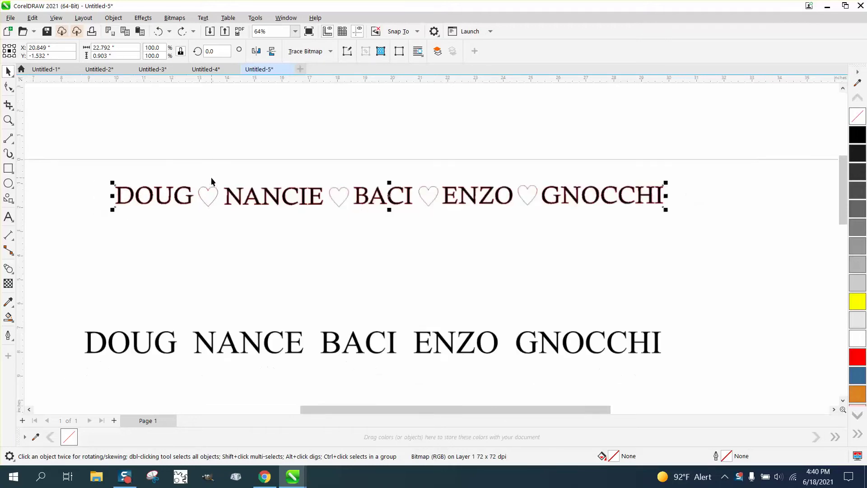
click(326, 279)
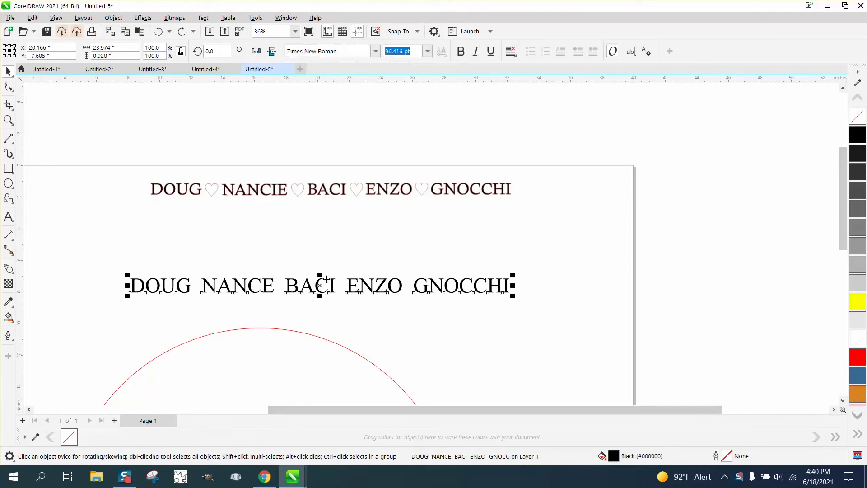
drag(326, 278, 317, 234)
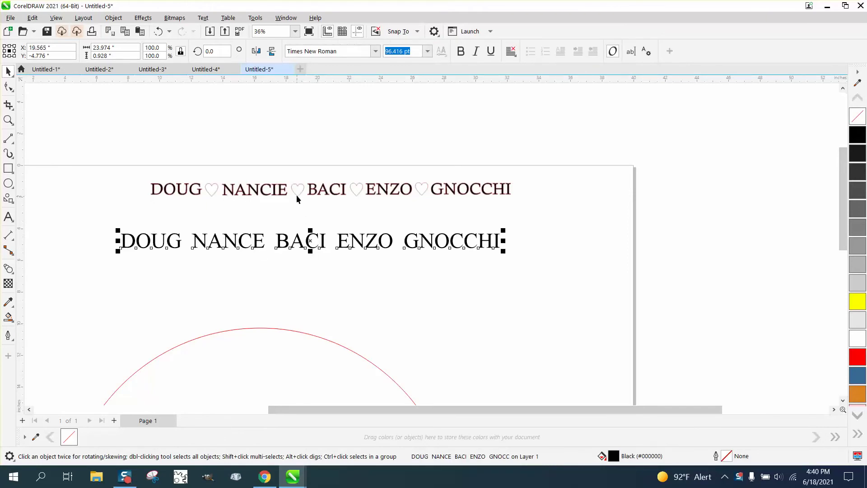
- Centre the red circle on the page with P
scroll(299, 194, down, 4)
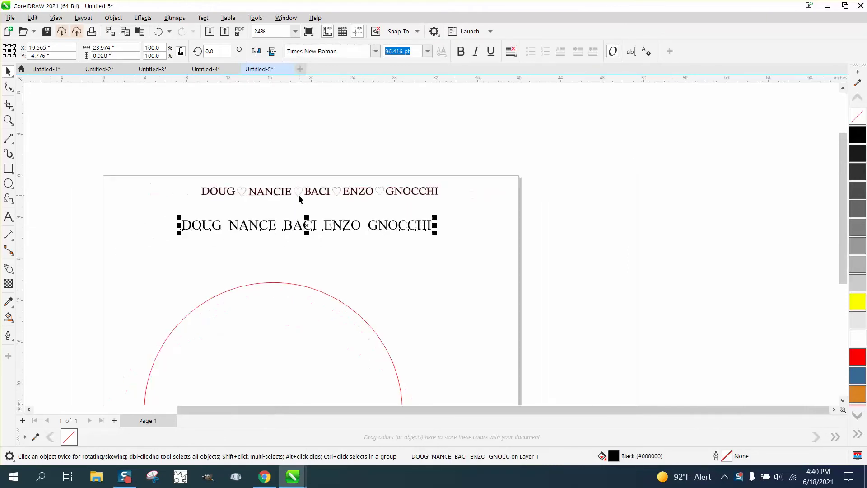
scroll(337, 218, down, 1)
click(337, 274)
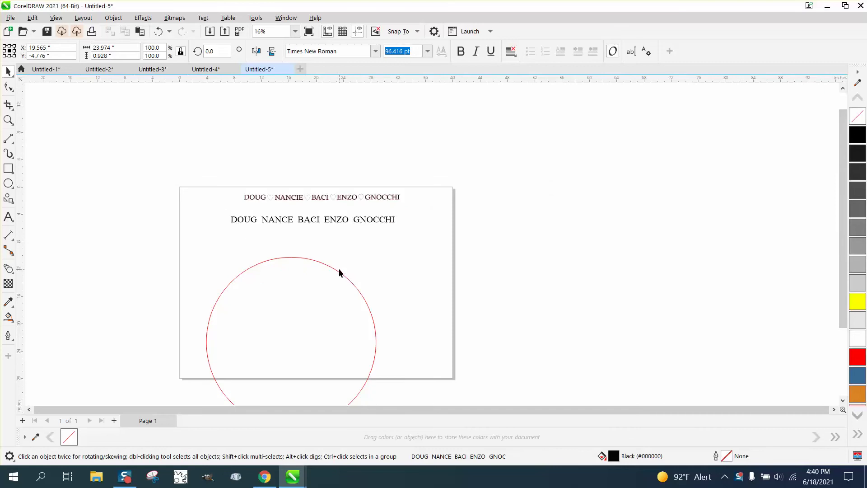
click(340, 273)
key(p)
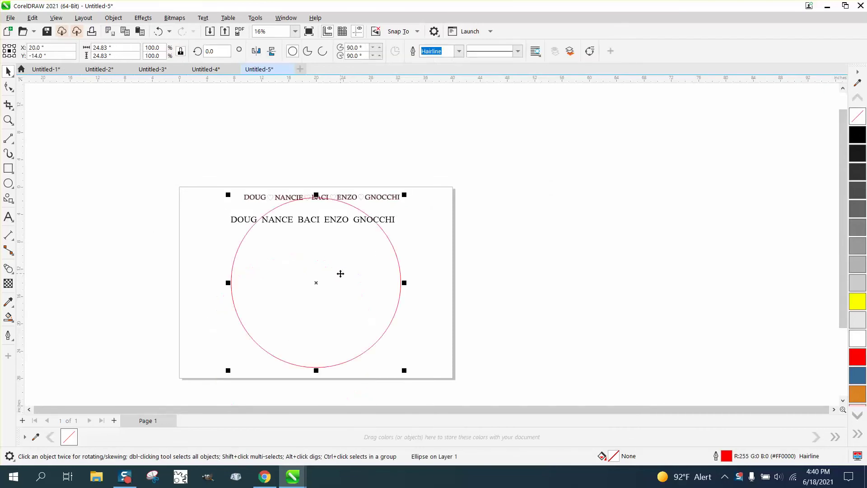
- Move the heart-separated name strip above the page and zoom in on the circle
drag(378, 195, 379, 133)
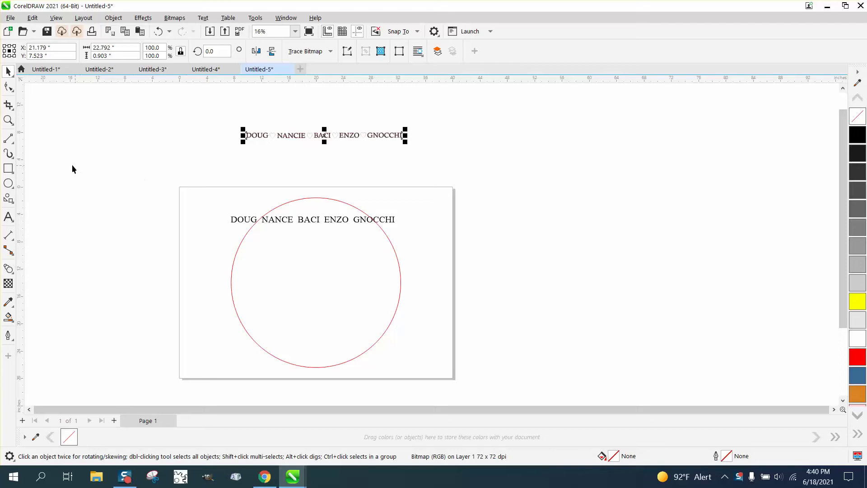
click(8, 120)
drag(221, 175, 419, 389)
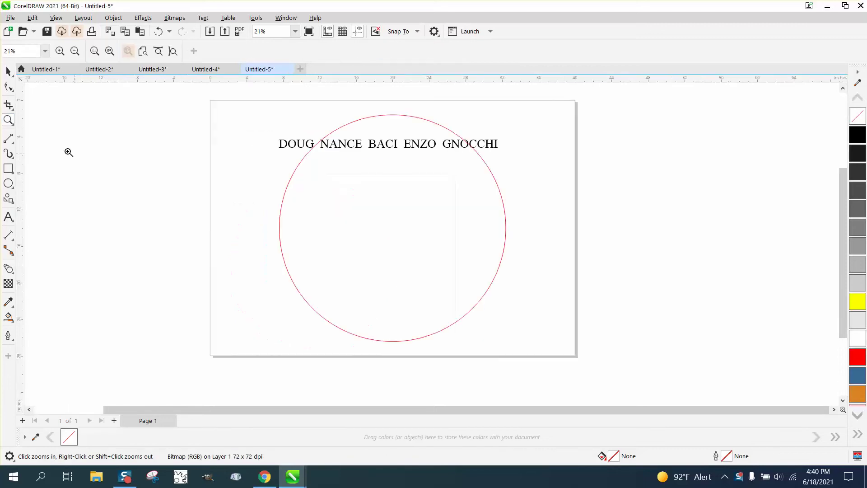
click(8, 72)
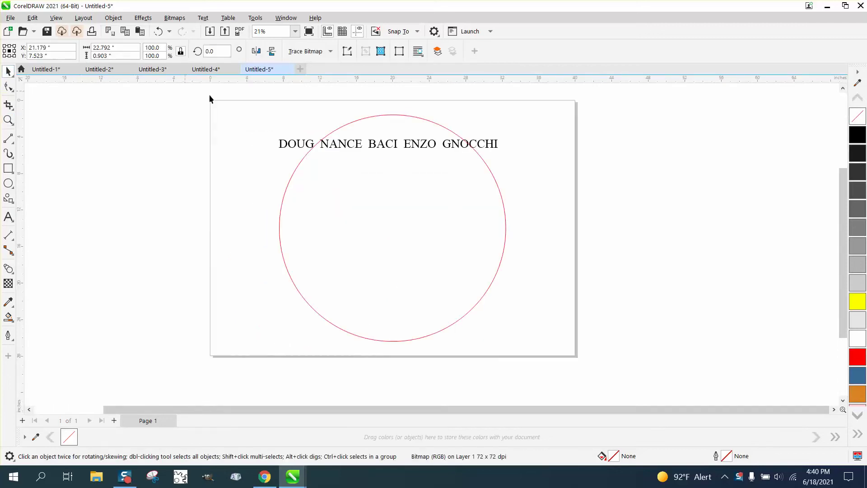
click(496, 146)
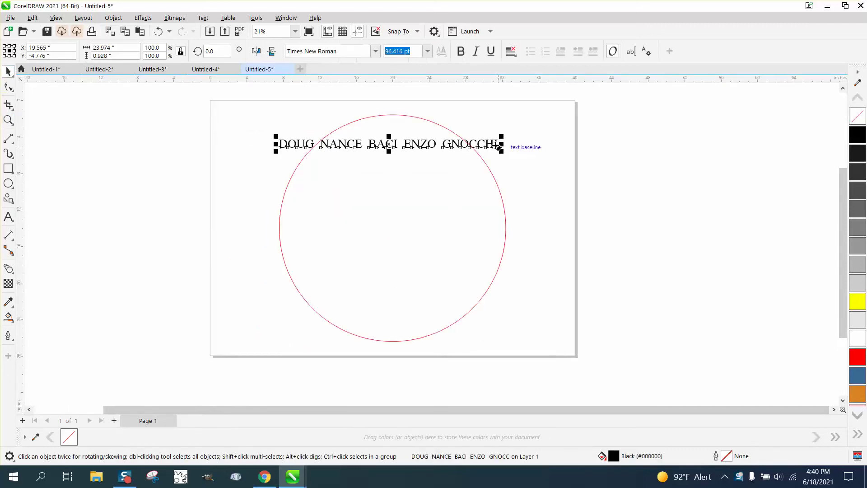
- Fit the name line to the red circle's top arc with Text > Fit Text to Path
click(204, 19)
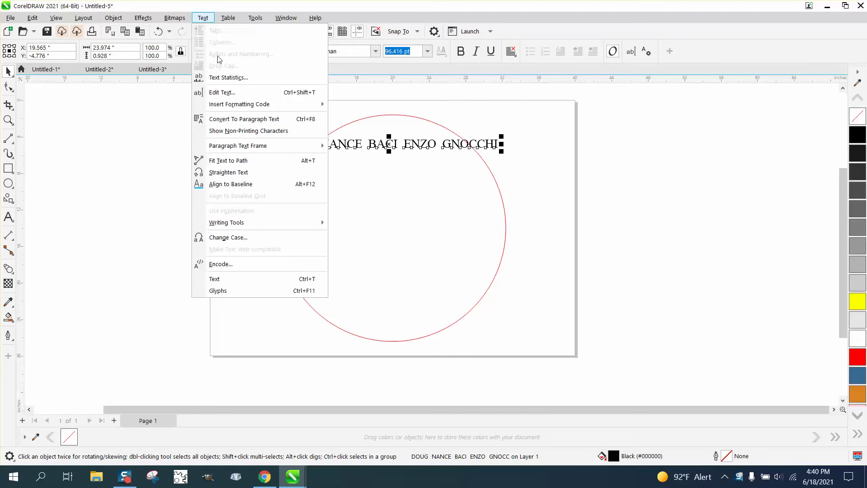
click(230, 162)
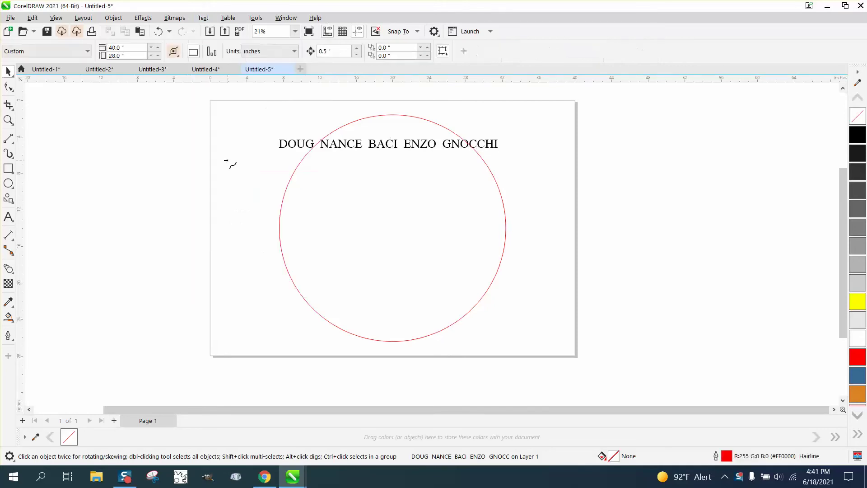
click(393, 112)
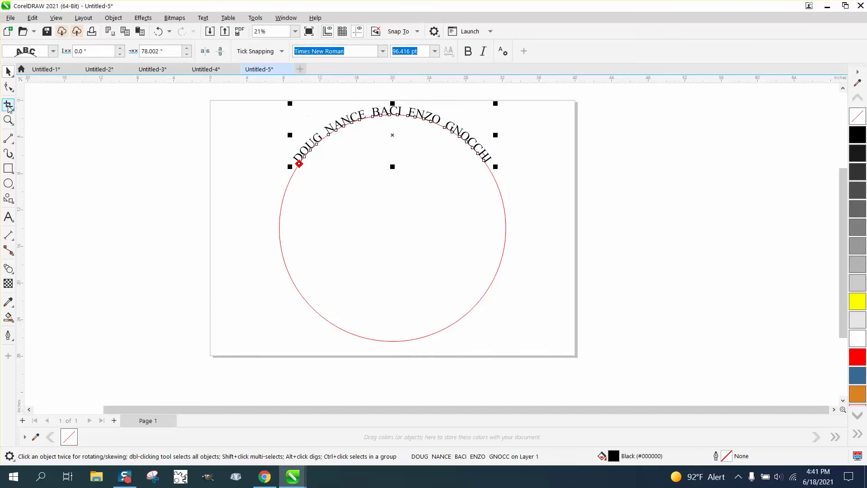
- Zoom in on the curved names and drag the spacing handle to widen letter spacing
click(8, 120)
drag(270, 102, 568, 237)
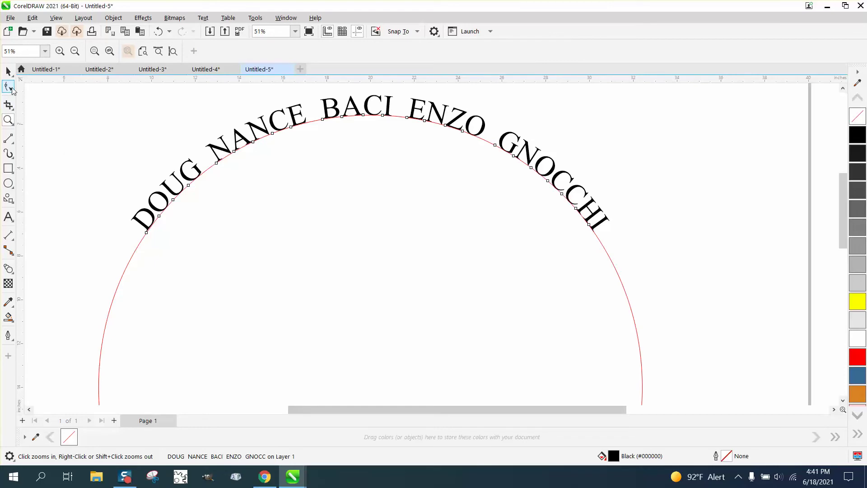
click(8, 86)
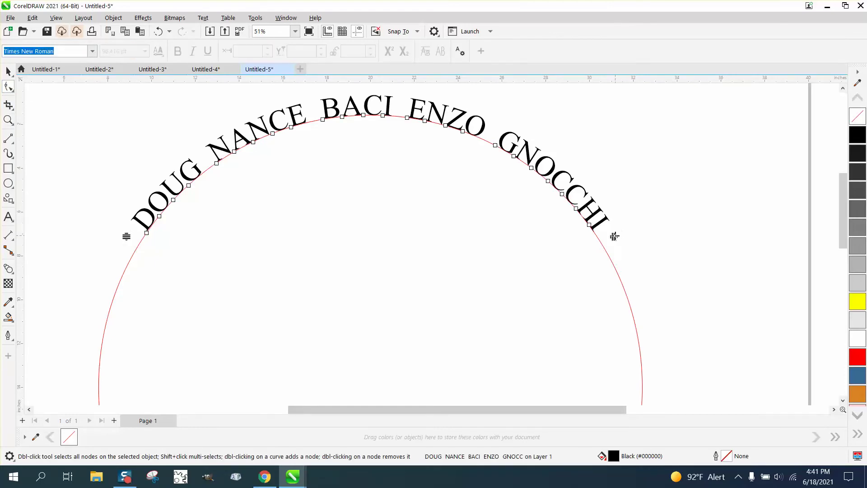
drag(614, 236, 660, 248)
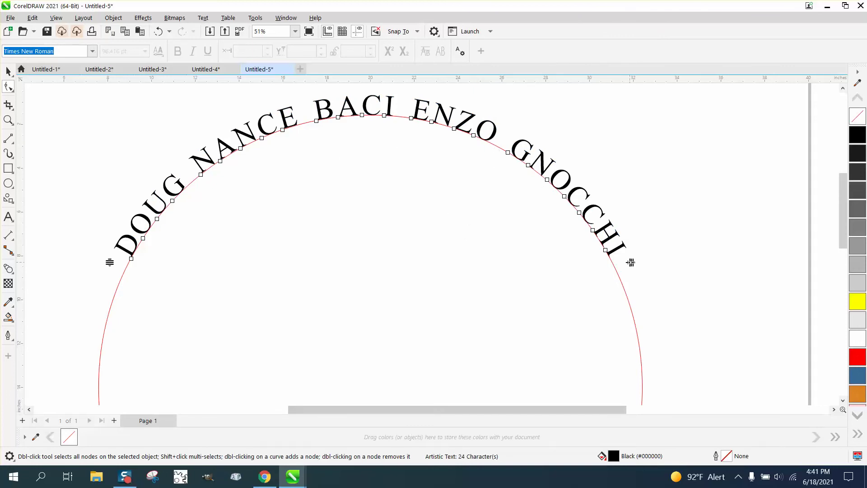
drag(631, 262, 739, 262)
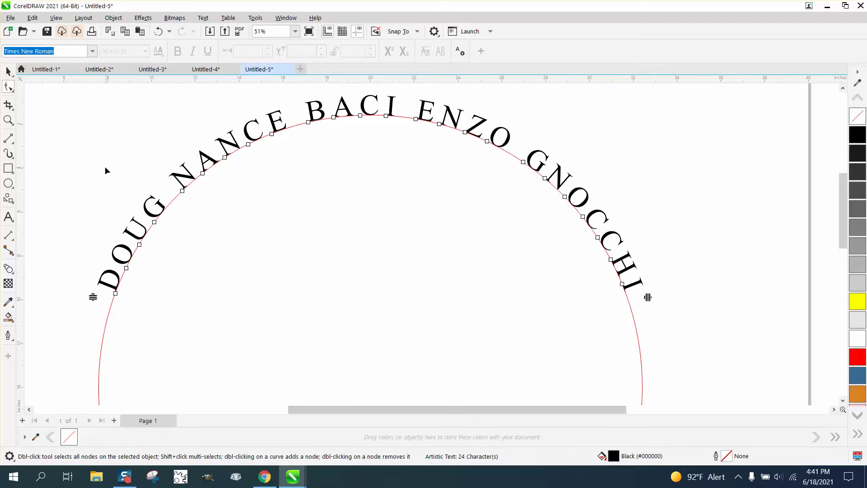
scroll(105, 166, down, 1)
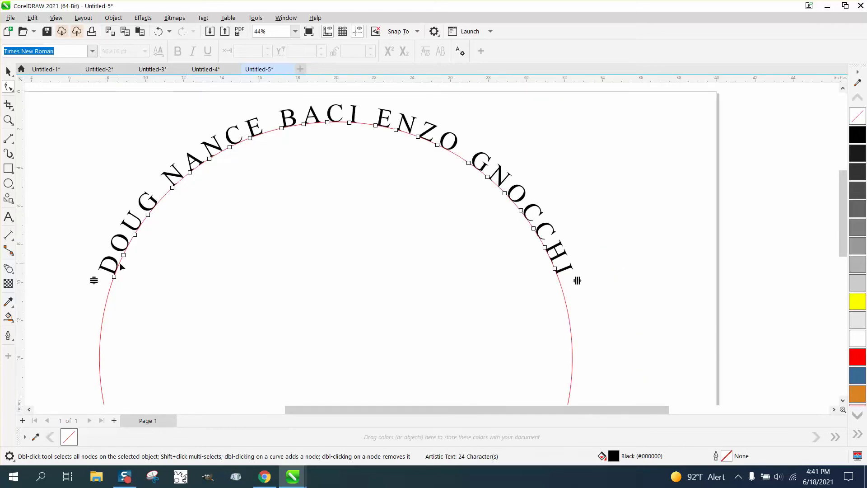
- Draw a Common Shapes heart in the gap between BACI and ENZO
click(14, 206)
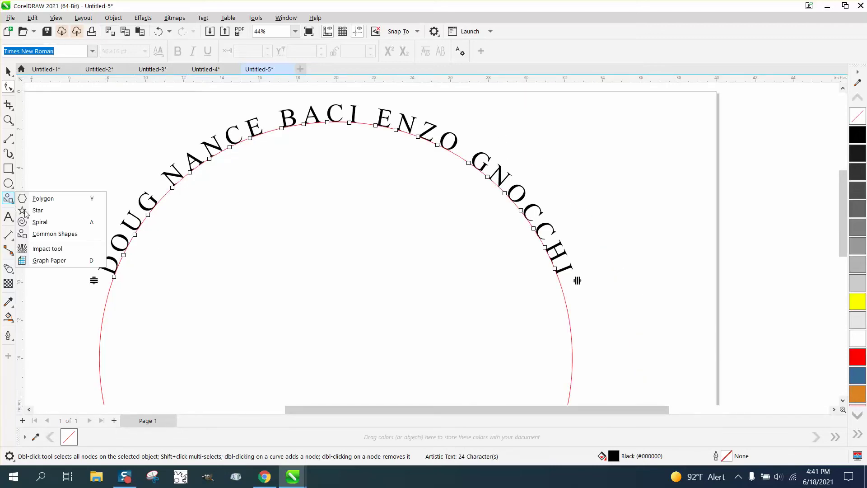
click(45, 233)
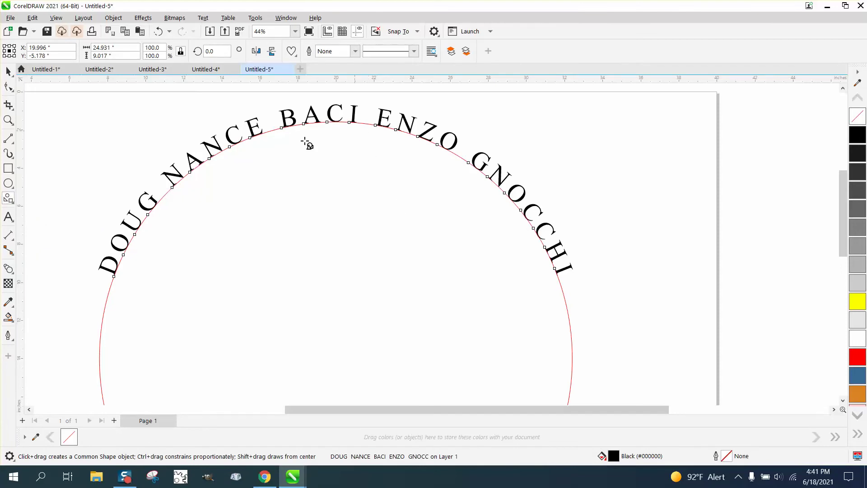
click(8, 120)
drag(302, 96, 444, 150)
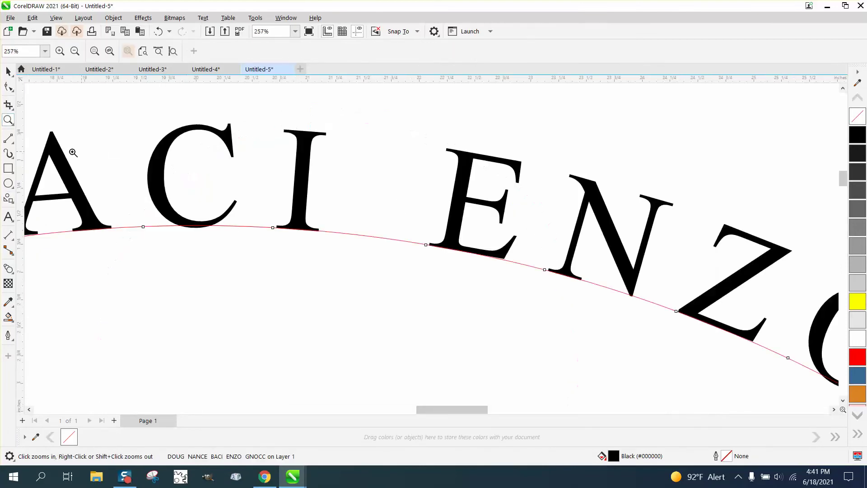
click(8, 197)
drag(405, 147, 360, 193)
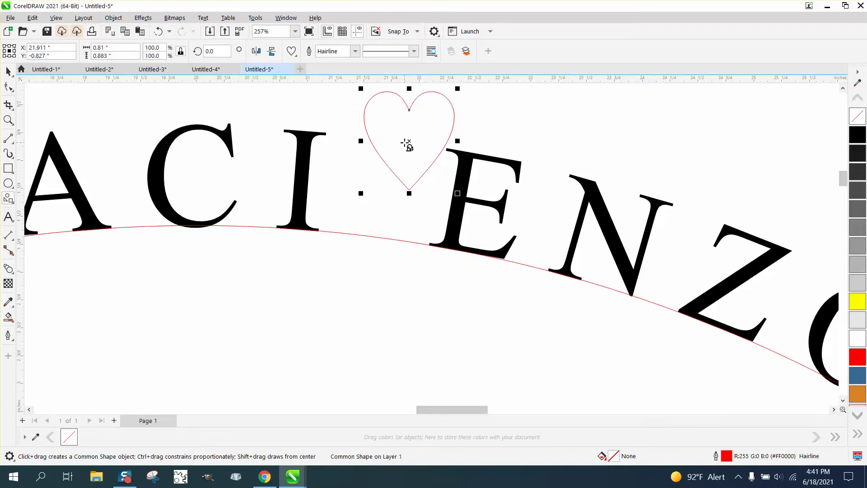
- Delete the old heart, draw a new heart and centre it on the page
key(XF86Calculator)
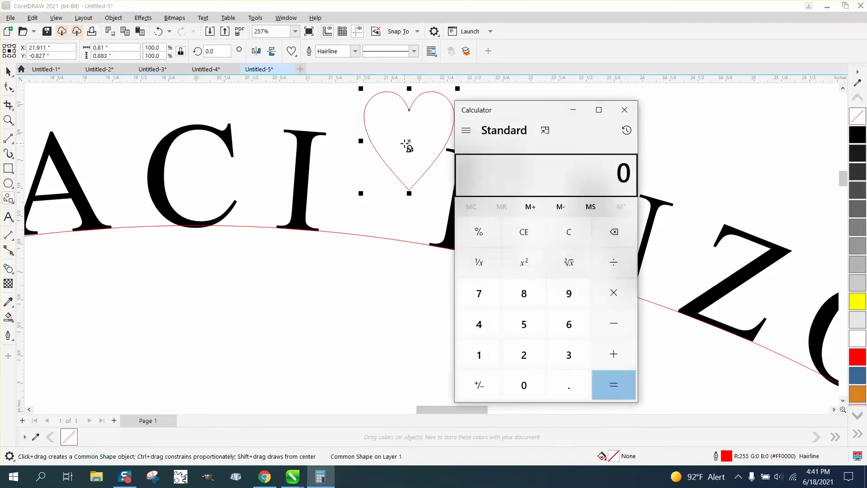
click(616, 116)
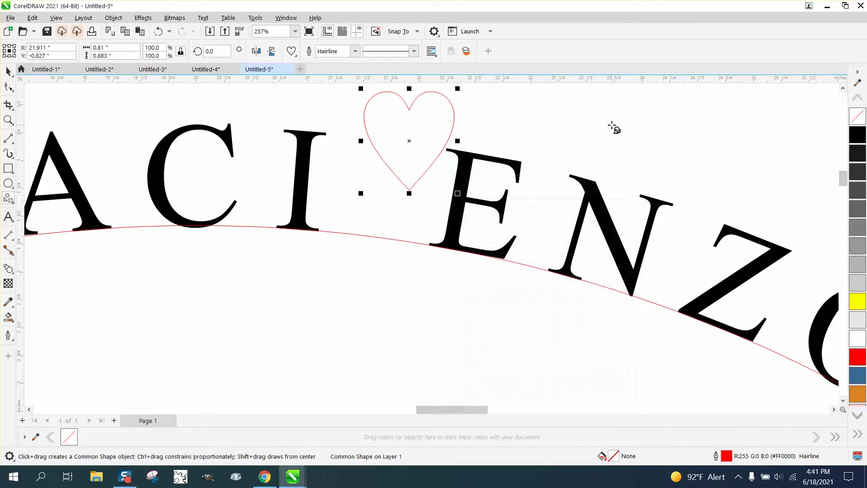
key(Delete)
drag(420, 152, 318, 255)
scroll(287, 231, down, 5)
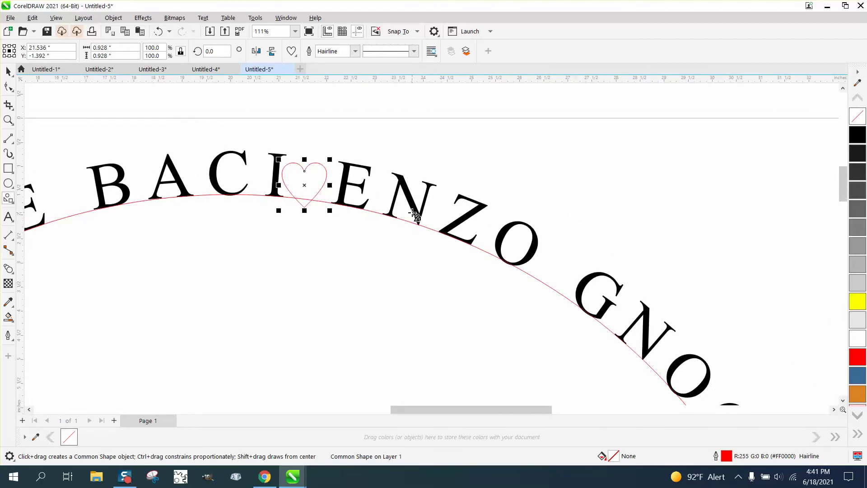
key(Delete)
- Marquee-select the circle, curved text and heart together
scroll(283, 164, down, 4)
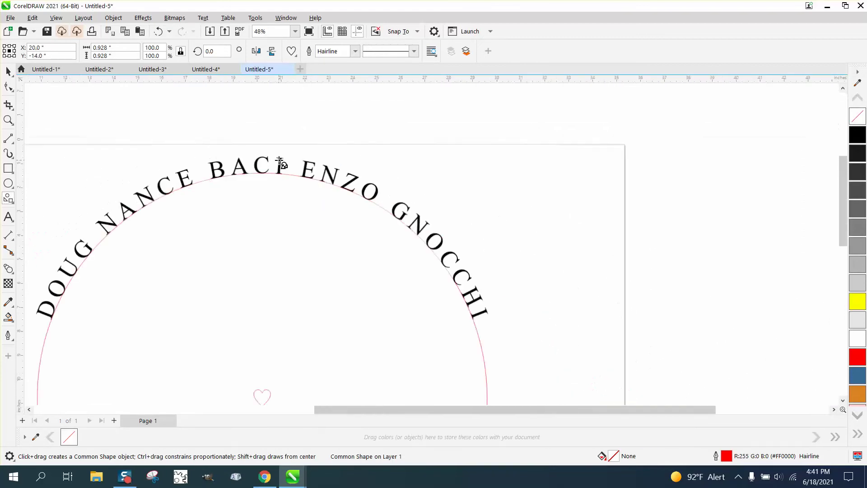
scroll(280, 161, down, 1)
key(space)
scroll(119, 127, down, 1)
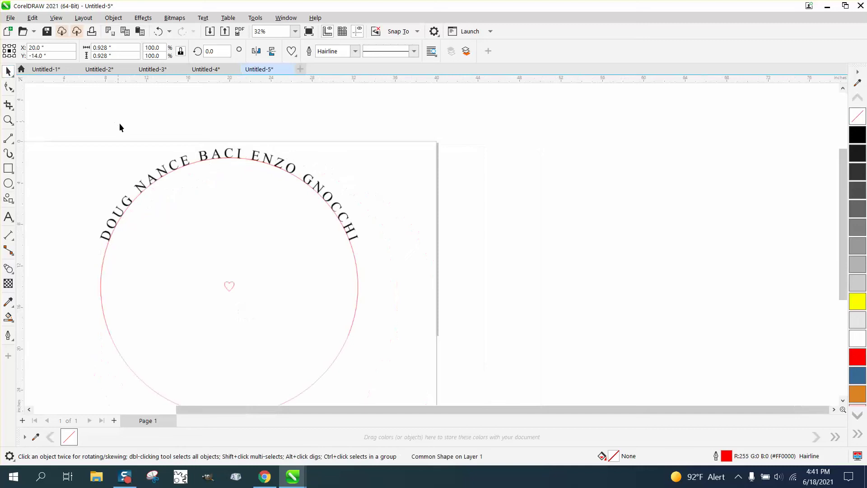
scroll(54, 109, down, 3)
drag(53, 109, 357, 360)
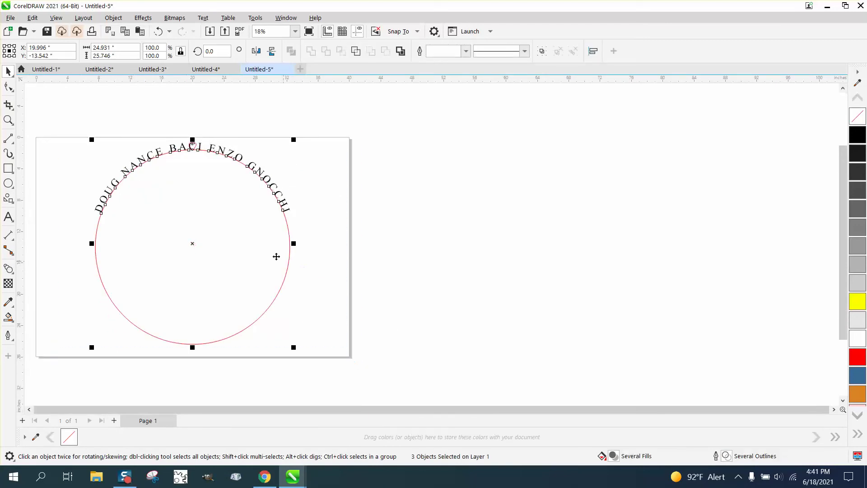
- Place the vertical and horizontal guidelines so they cross at the circle's centre
click(8, 105)
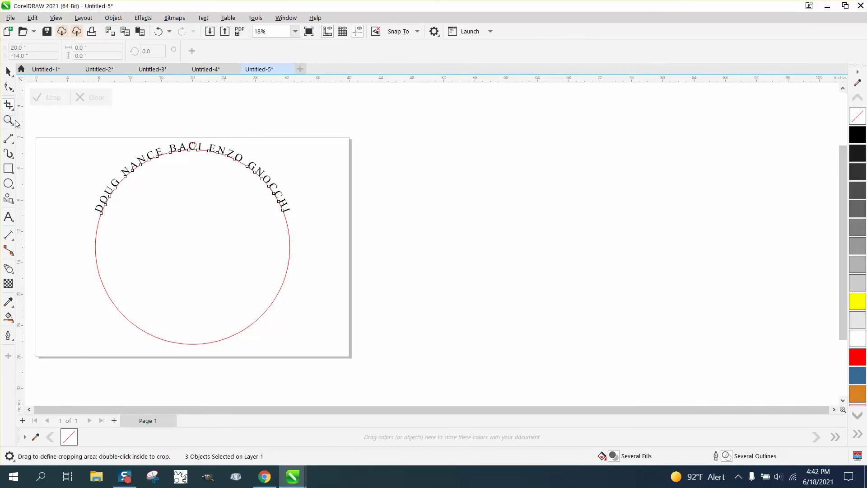
click(8, 119)
drag(174, 126, 188, 122)
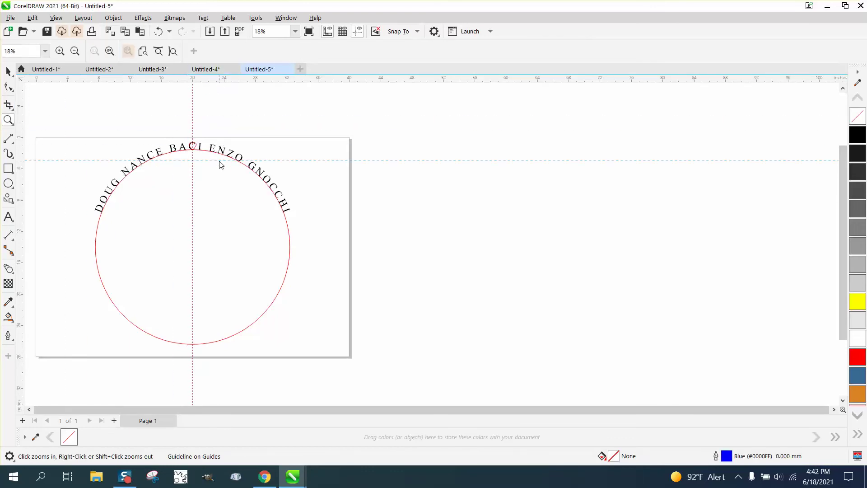
drag(220, 162, 220, 247)
drag(93, 129, 350, 309)
- Zoom in on the top of the arc around BACI
click(8, 72)
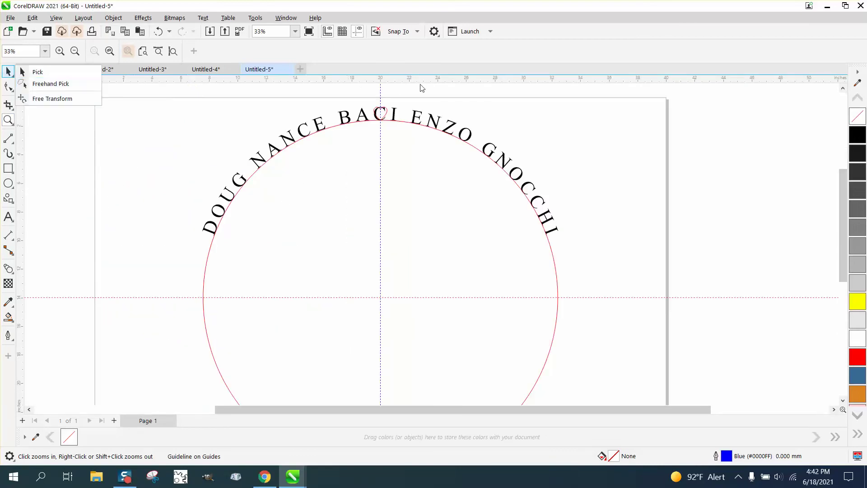
click(385, 117)
click(381, 116)
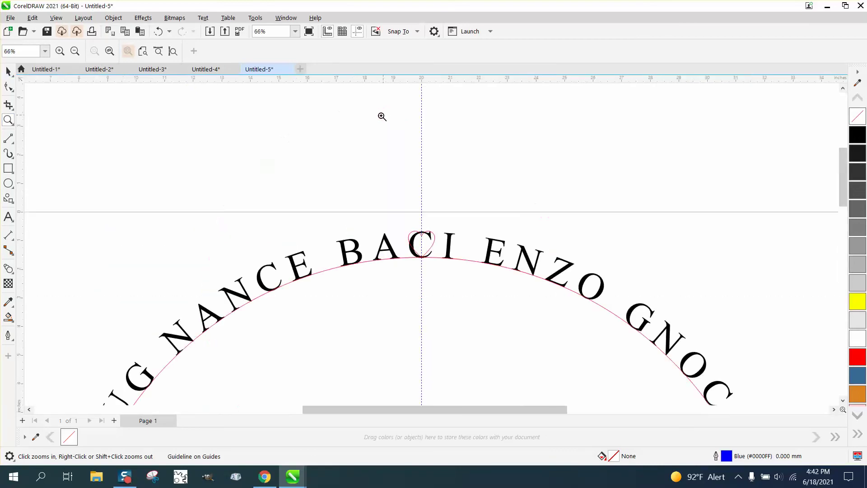
scroll(296, 110, down, 2)
scroll(341, 138, down, 1)
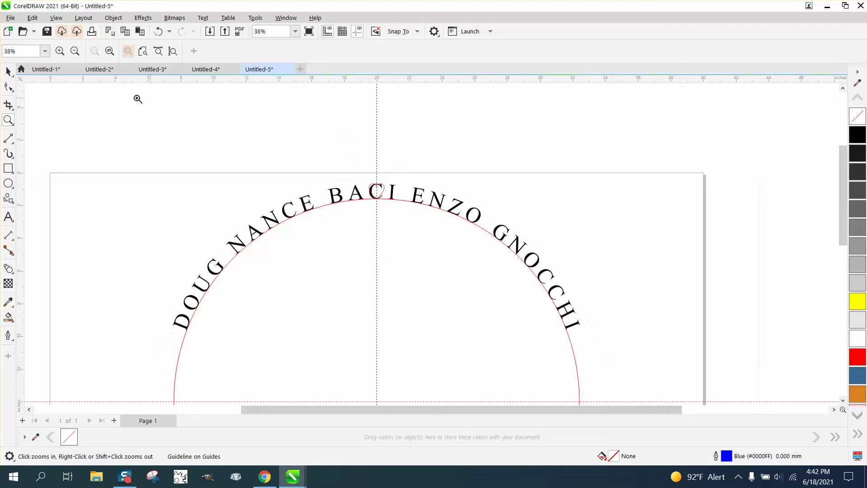
click(8, 71)
scroll(379, 193, down, 1)
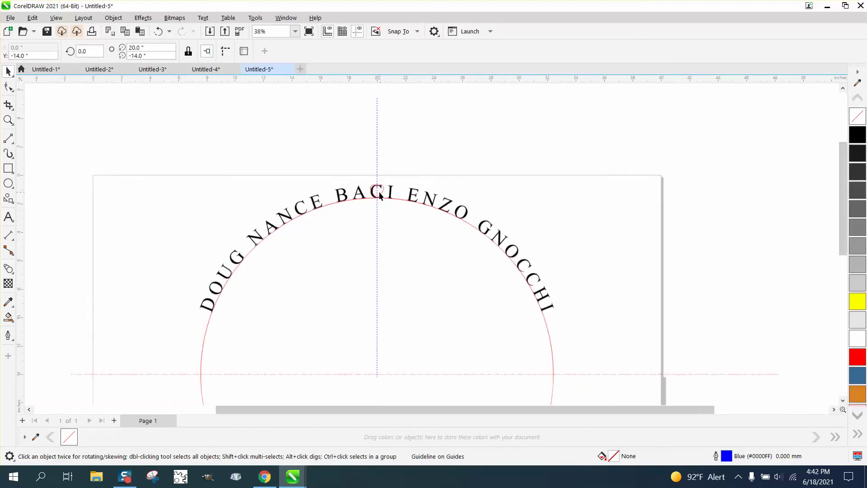
- Move the heart's rotation centre onto the guideline intersection at the circle's centre
click(380, 192)
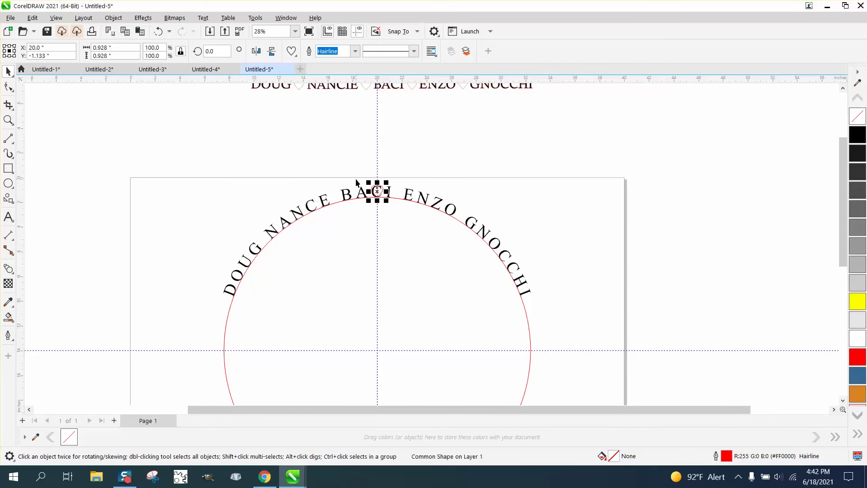
click(377, 192)
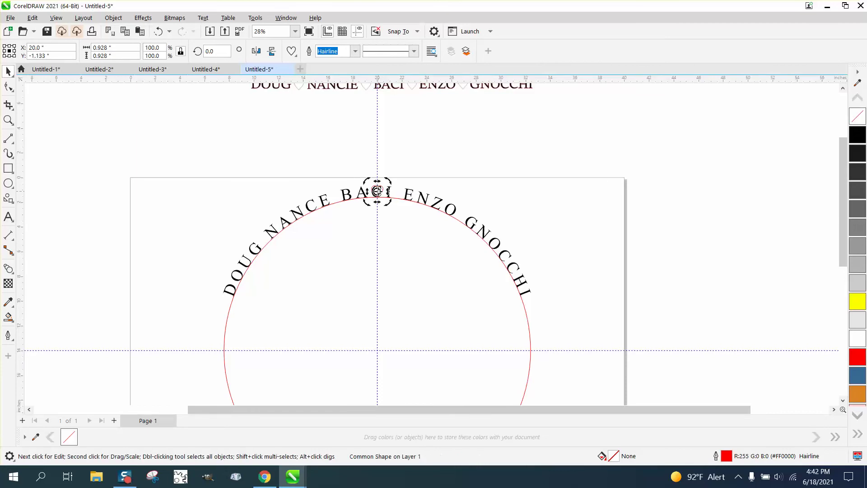
drag(378, 192, 380, 350)
click(457, 170)
click(380, 188)
click(380, 186)
mouse_move(380, 351)
mouse_down()
mouse_move(418, 308)
mouse_move(375, 351)
mouse_up()
- Undo the accidental curved-text change and put the heart back in rotation mode
click(384, 203)
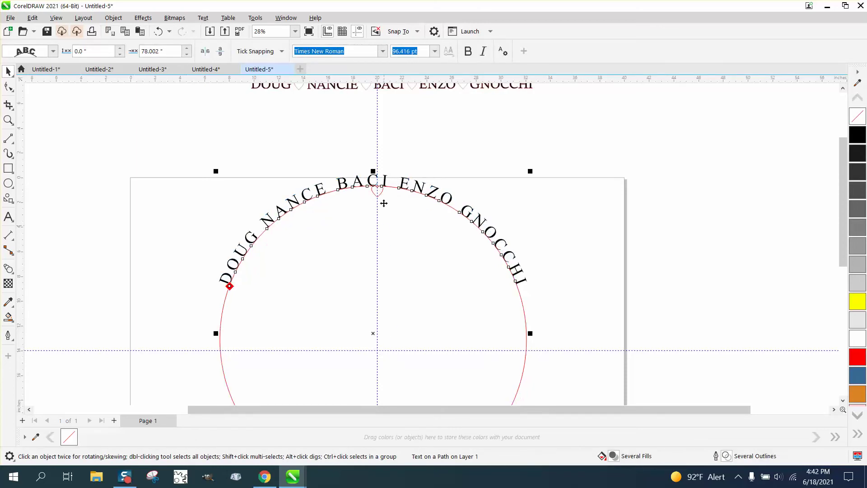
click(157, 32)
click(386, 183)
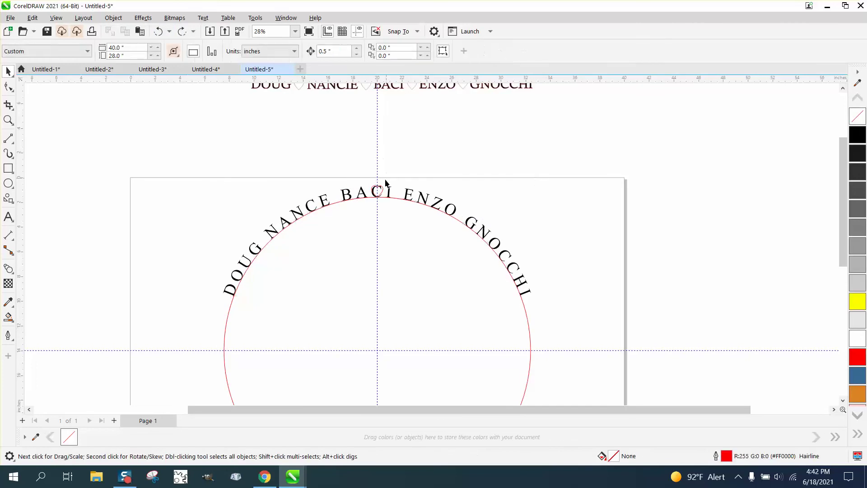
click(383, 191)
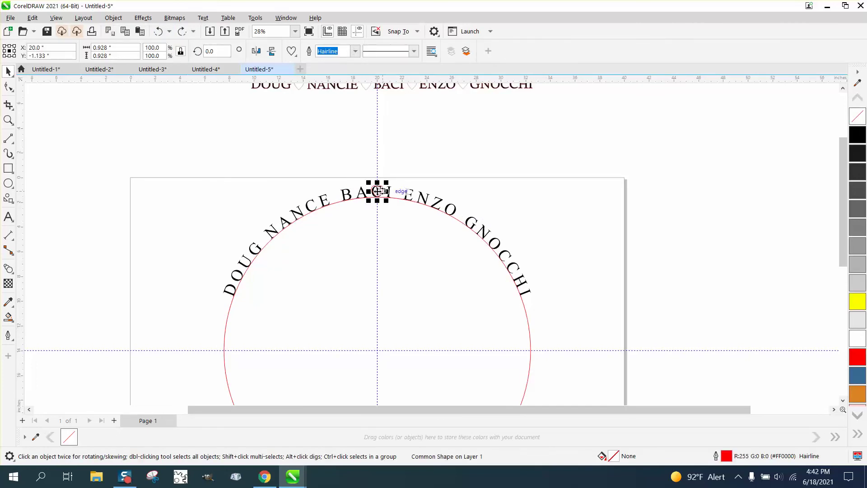
click(377, 191)
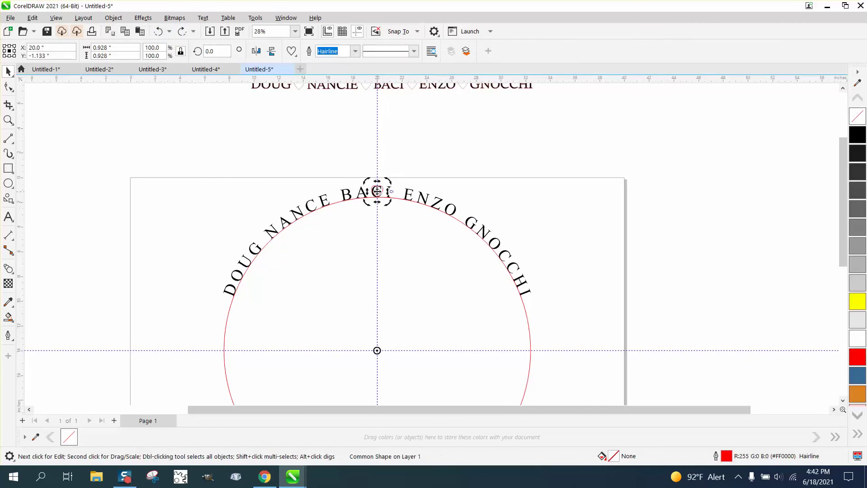
- Zoom out over the arc, undo a stray heart move, and return to rotation mode
click(8, 119)
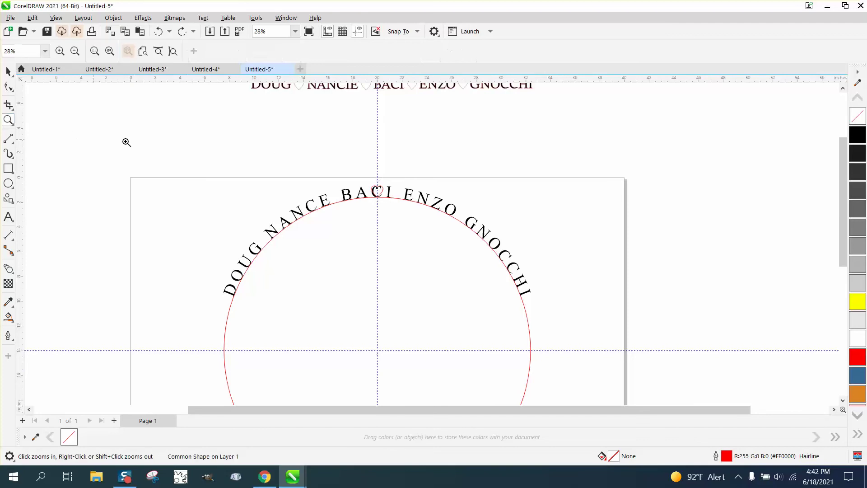
drag(157, 154, 661, 374)
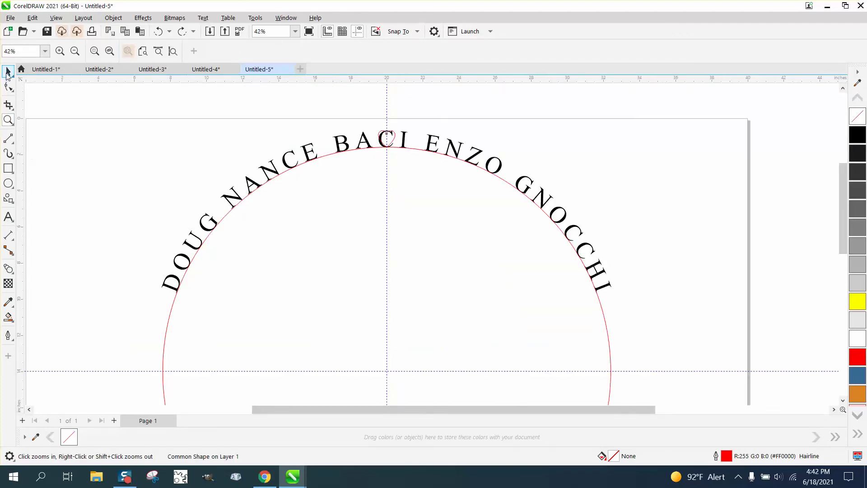
click(8, 71)
drag(390, 139, 329, 151)
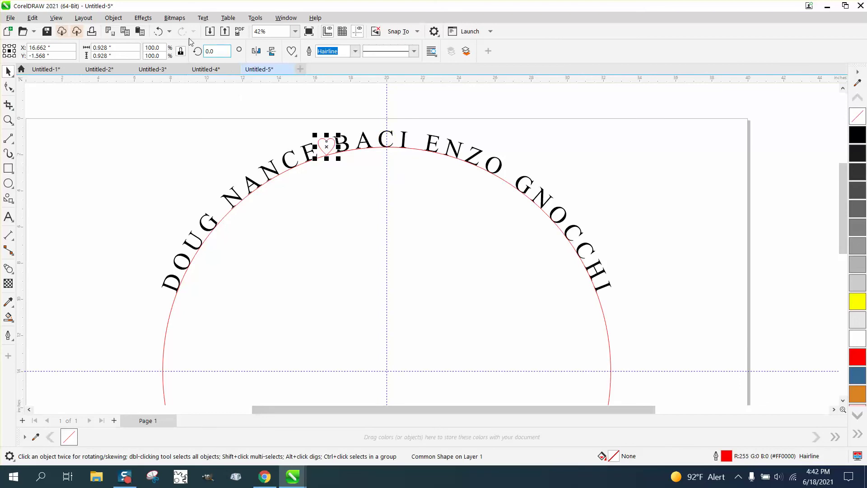
click(157, 31)
click(387, 138)
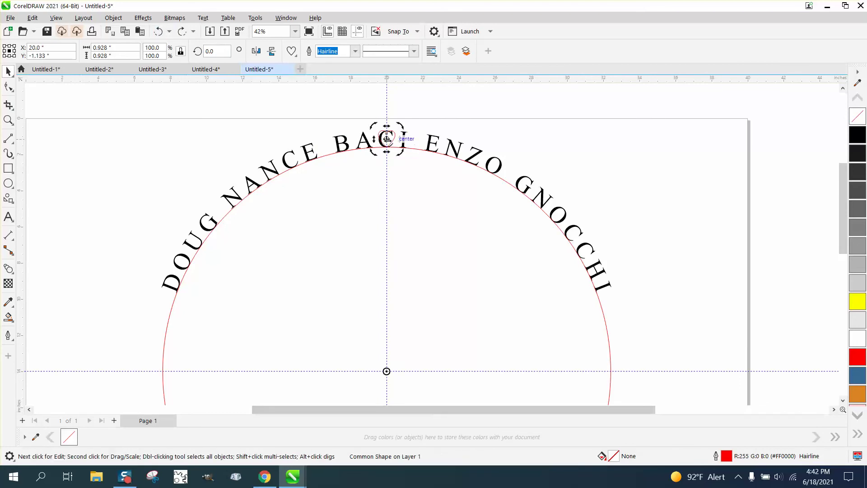
- Rotate-copy hearts between NANCE and BACI, DOUG and NANCE, and ENZO and GNOCCHI
drag(401, 124, 332, 125)
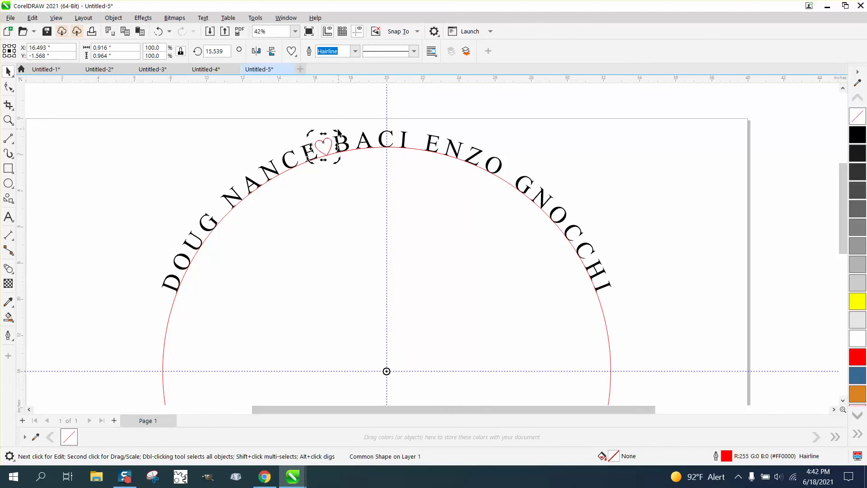
drag(338, 133, 431, 155)
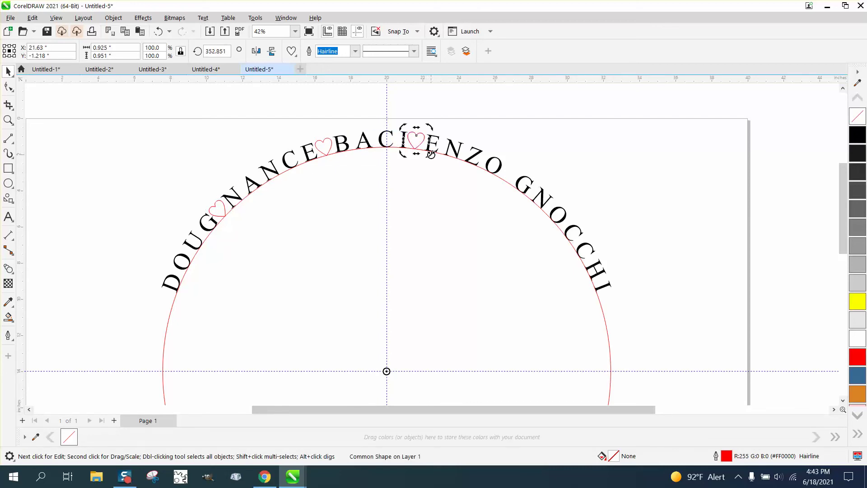
drag(435, 129, 525, 174)
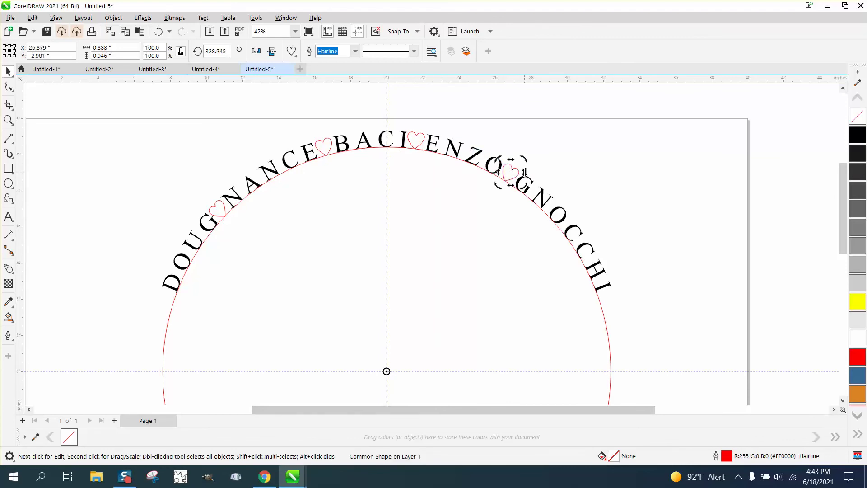
- Rotate the heart between BACI and ENZO to 352.2°, fine-tuning it to about 352.47°
click(9, 119)
drag(377, 124, 471, 172)
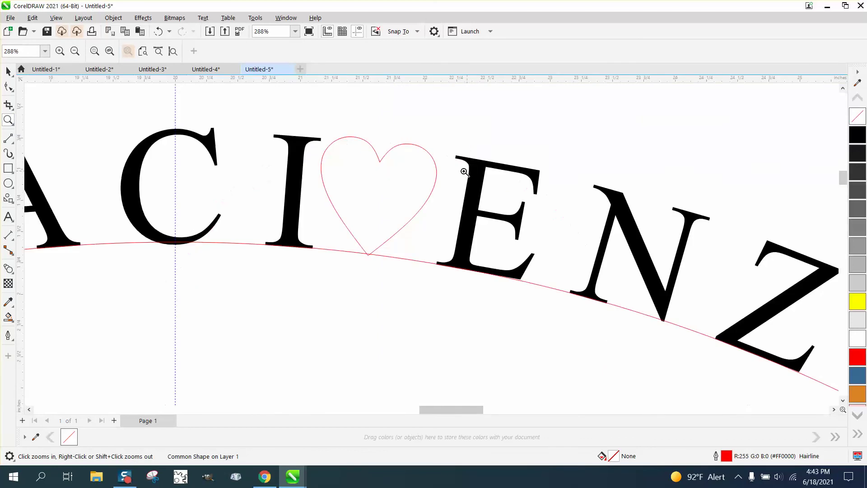
click(9, 72)
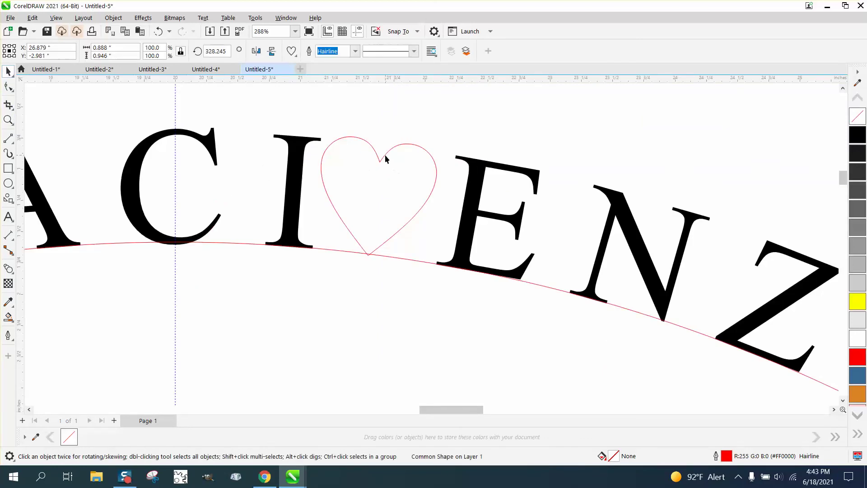
click(385, 155)
click(380, 195)
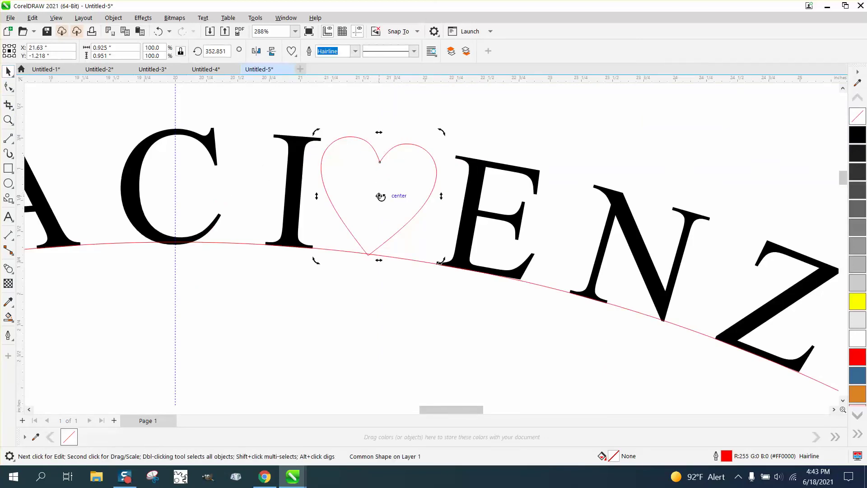
click(228, 52)
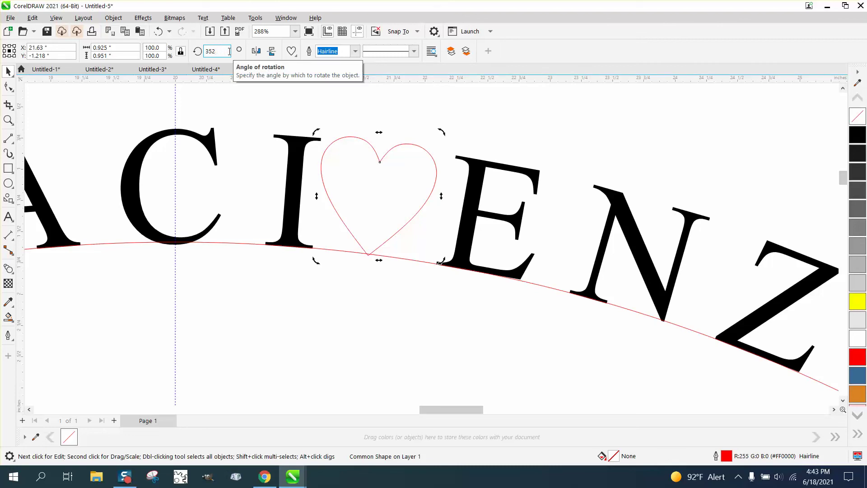
key(Return)
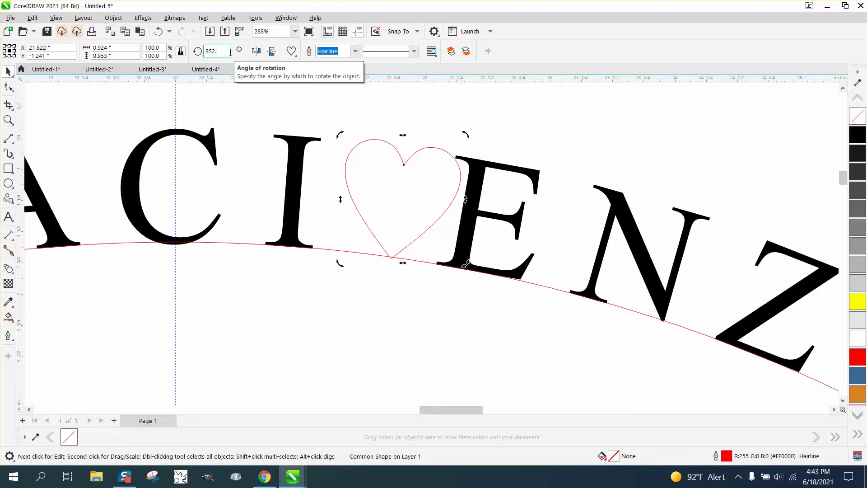
key(Return)
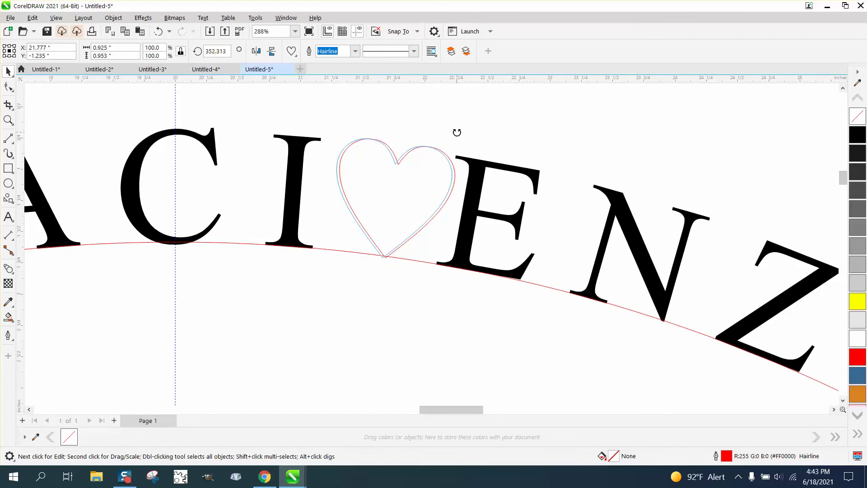
drag(457, 132, 453, 131)
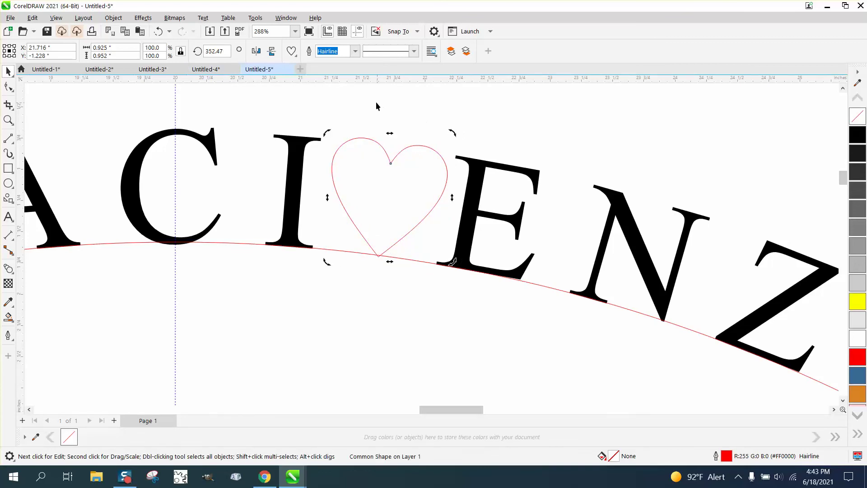
scroll(376, 106, down, 5)
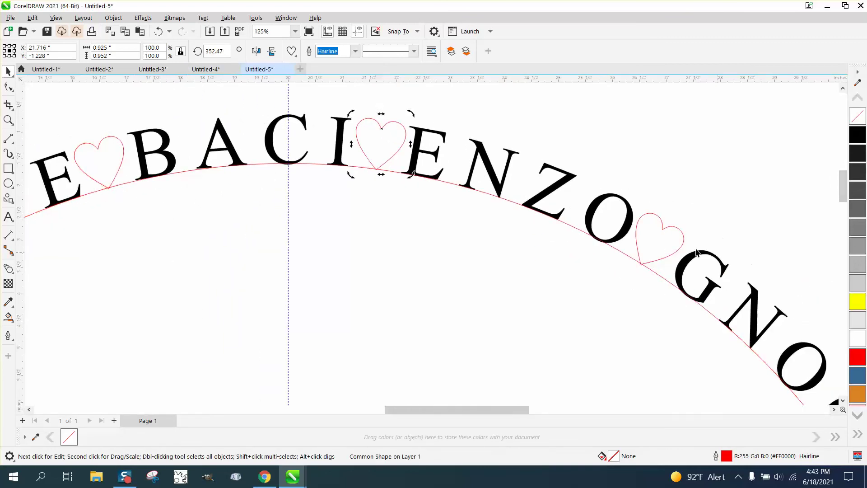
- Tilt the heart between ENZO and GNOCCHI to about 327.9° along the curve
click(684, 241)
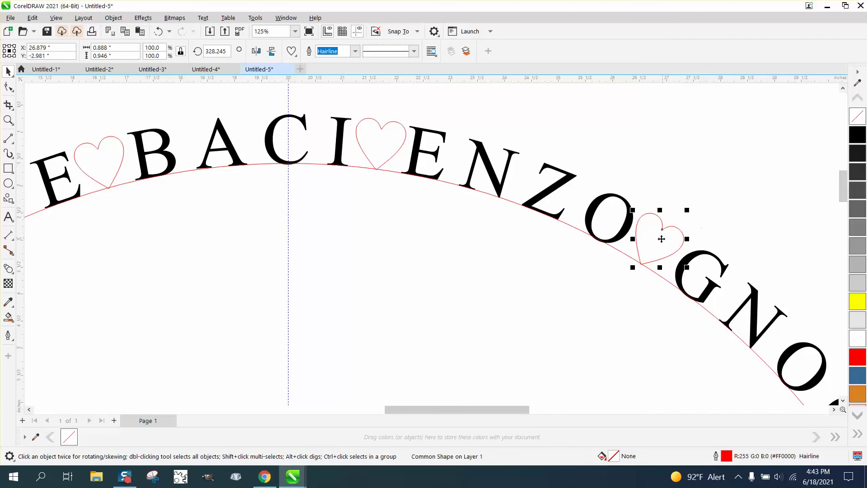
click(667, 231)
drag(687, 210, 691, 208)
scroll(252, 200, down, 1)
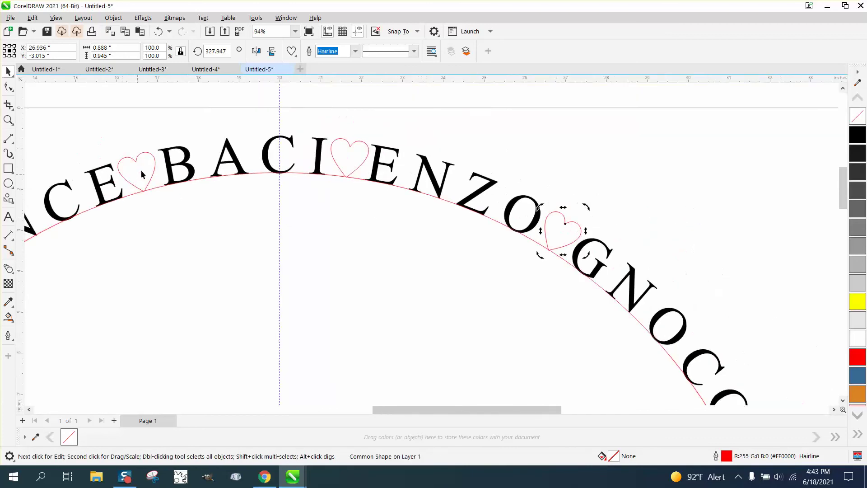
scroll(152, 161, down, 3)
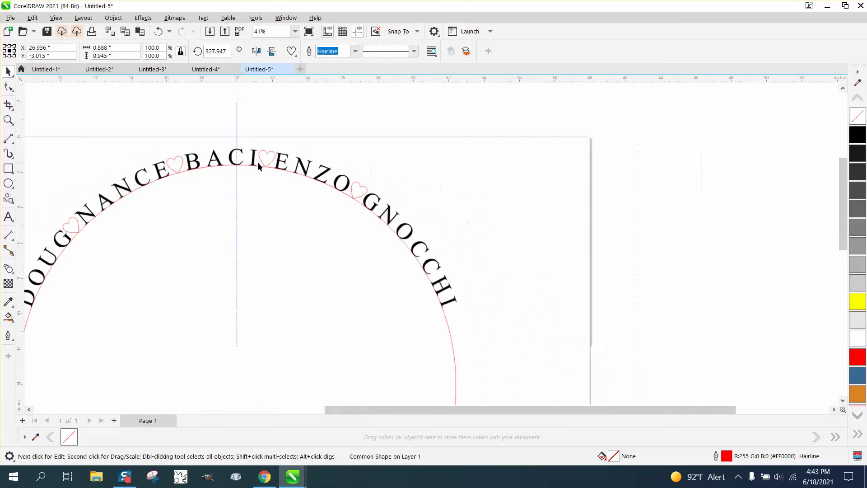
- Zoom to the arched names and select the heart between DOUG and NANCE
click(8, 120)
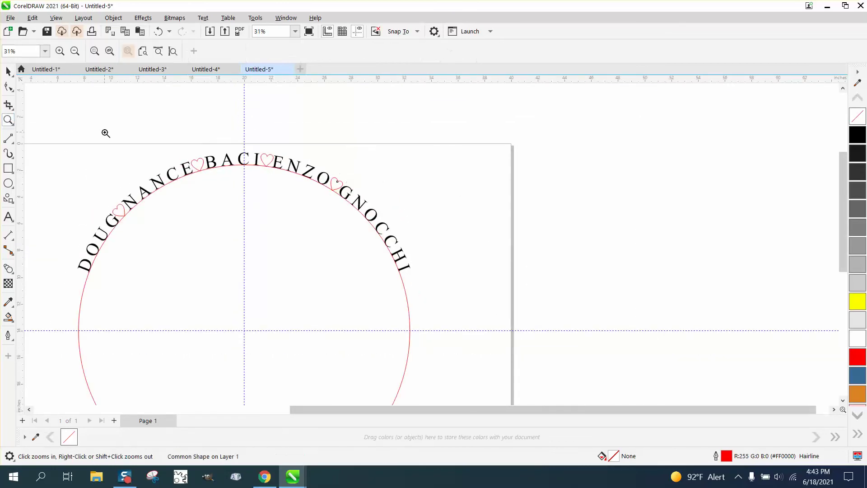
scroll(107, 134, down, 1)
drag(81, 147, 389, 298)
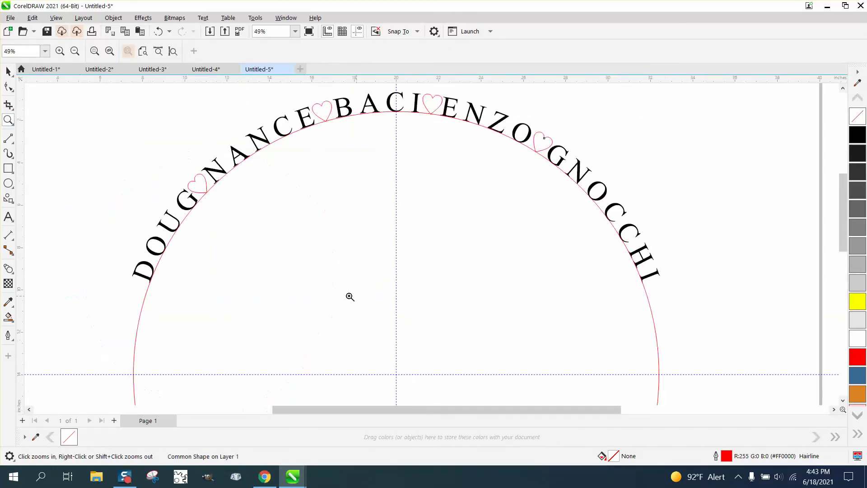
click(8, 71)
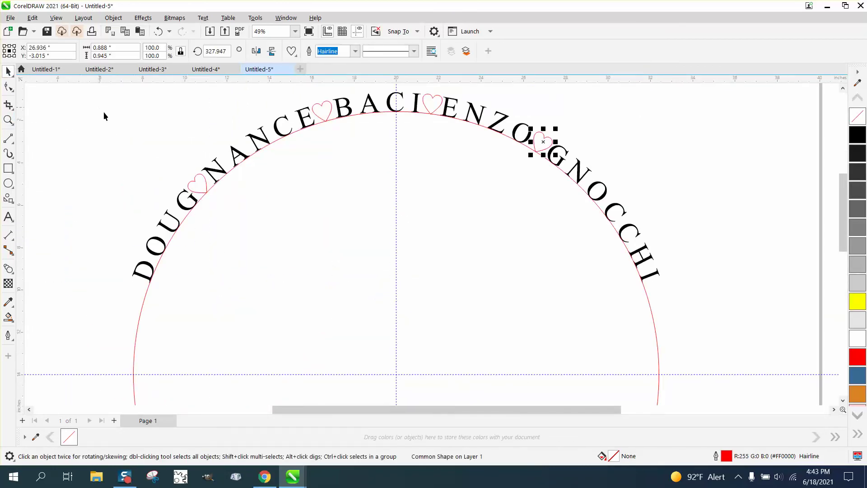
click(204, 181)
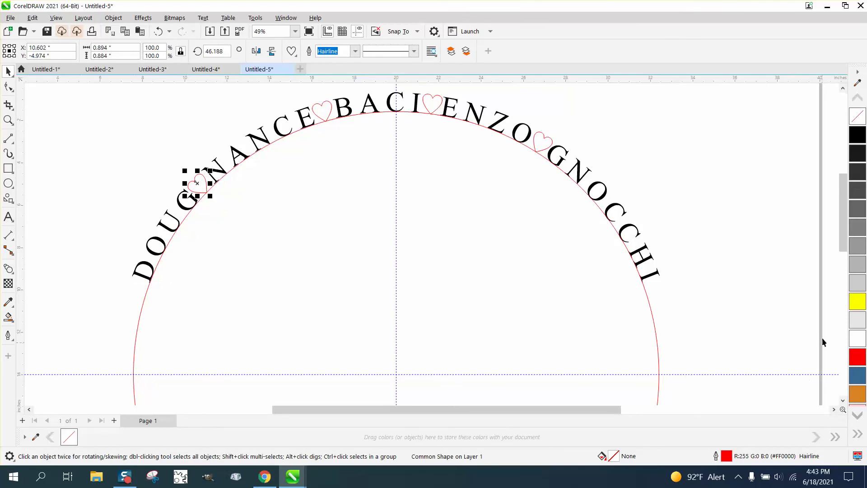
- Fill the heart between DOUG and NANCE with black and remove its red outline
click(858, 135)
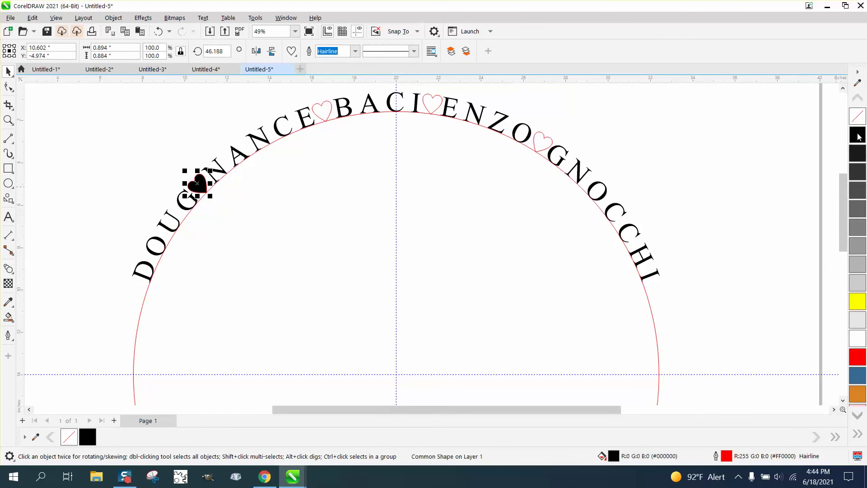
right_click(857, 116)
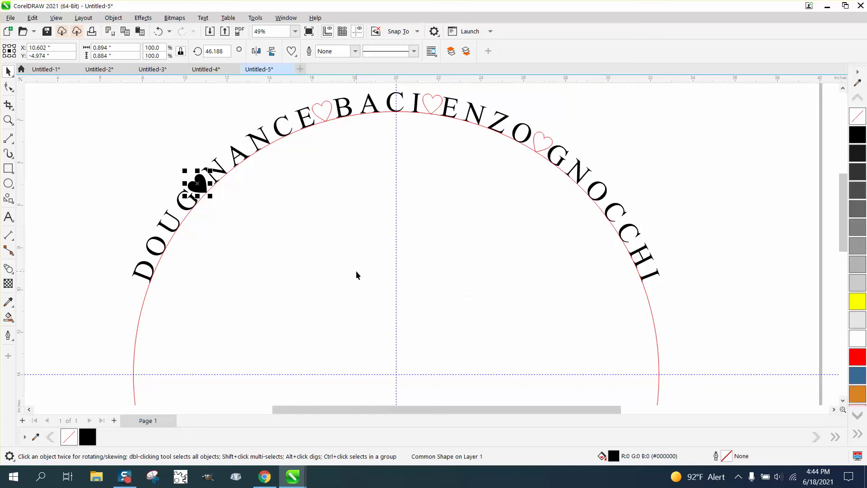
scroll(356, 270, down, 1)
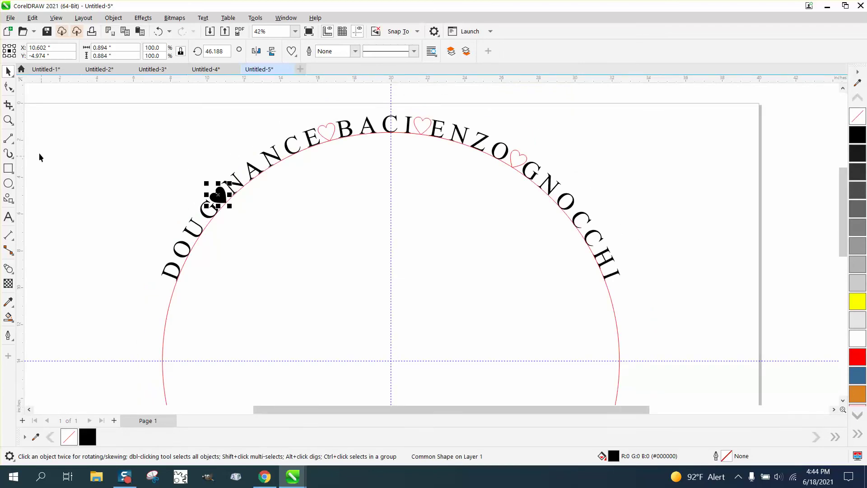
- Tilt the black heart to about 46.154° along the curve, then deselect it
click(8, 119)
drag(182, 149, 376, 267)
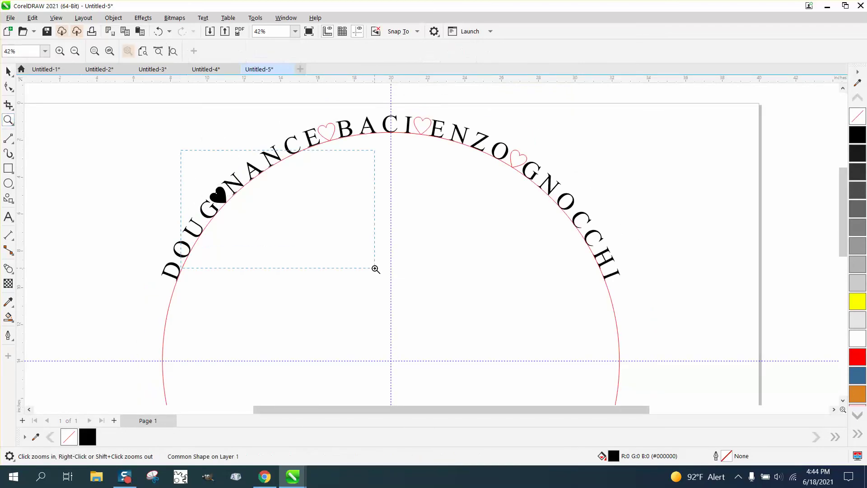
click(8, 71)
click(273, 211)
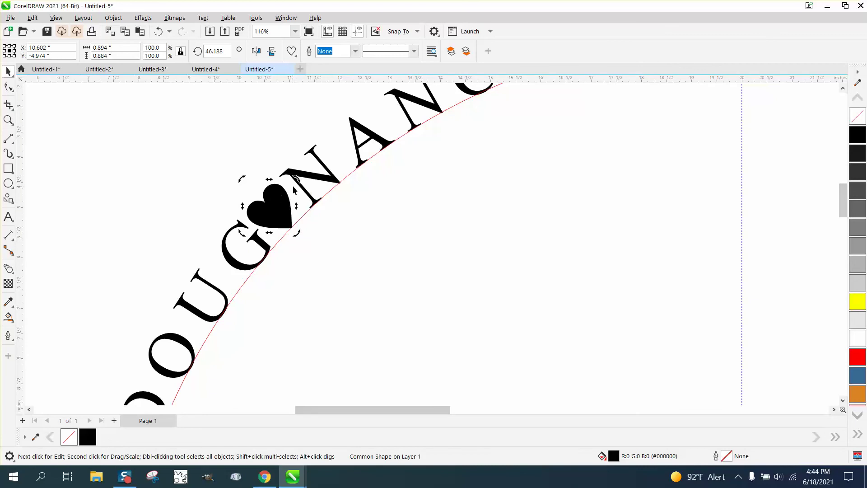
drag(242, 180, 242, 178)
click(203, 174)
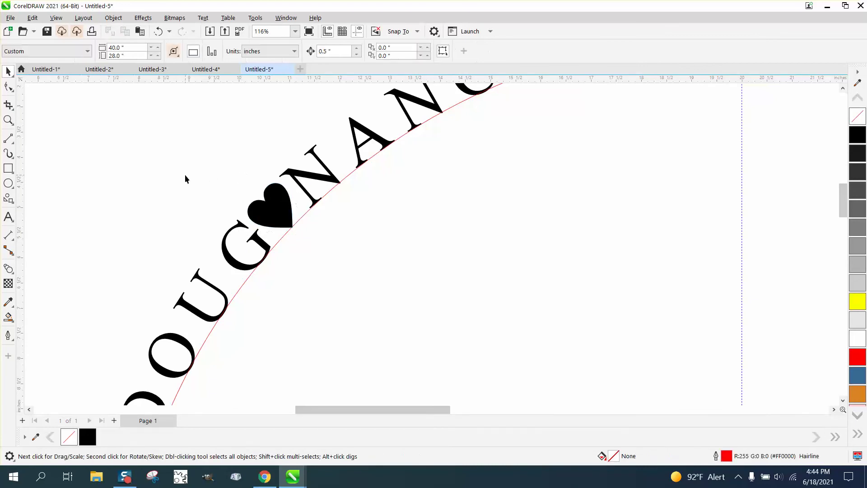
scroll(183, 175, down, 2)
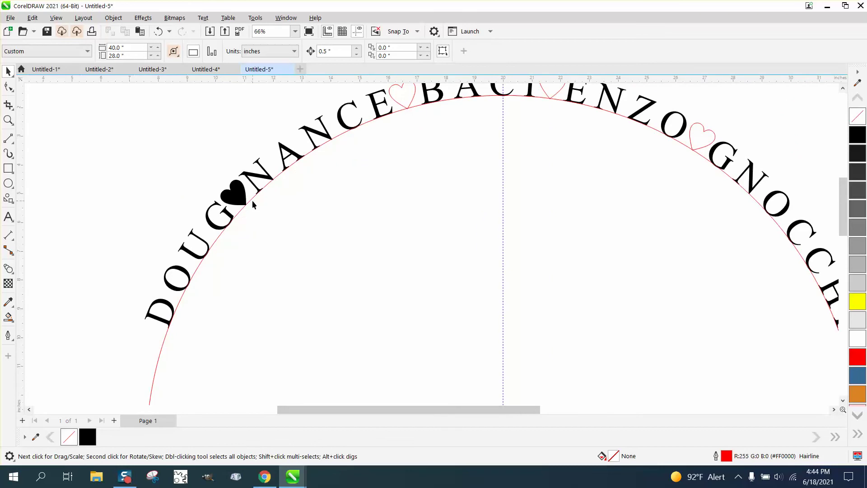
scroll(253, 204, down, 3)
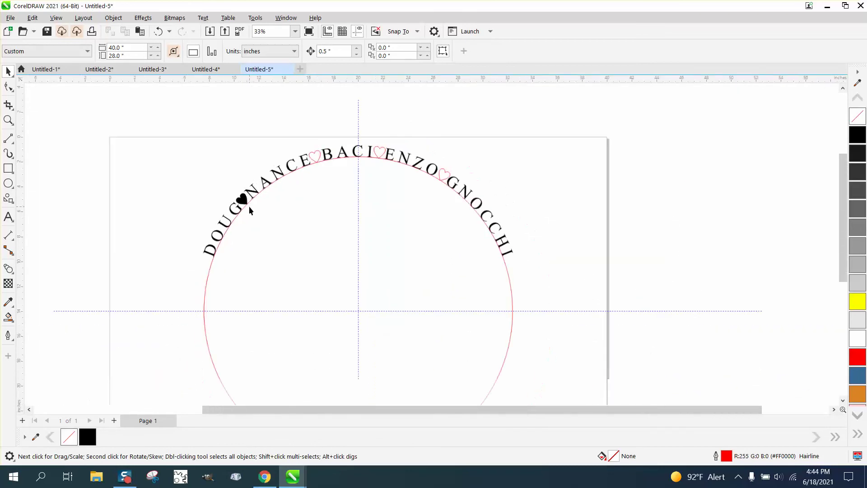
scroll(249, 209, down, 1)
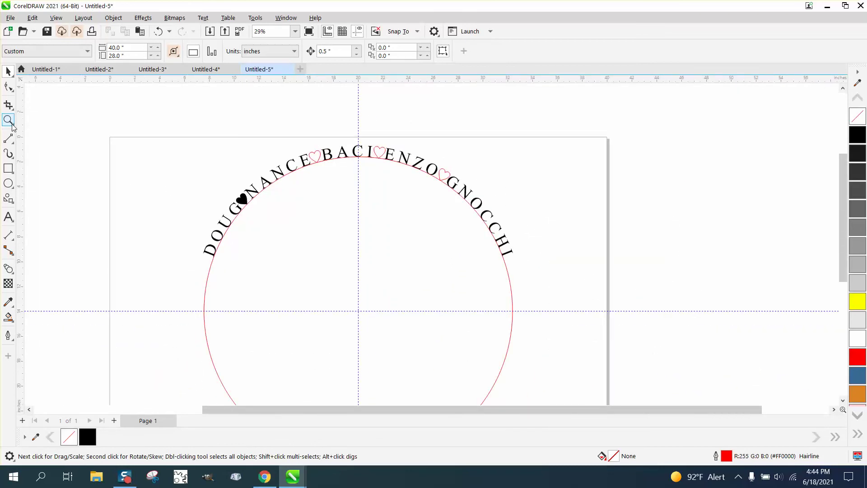